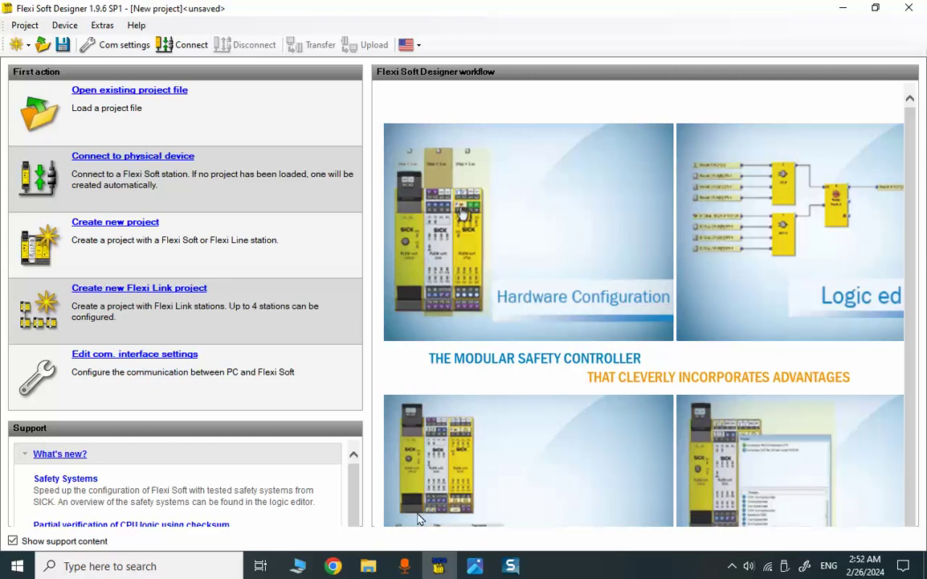
# Switch to the browser showing SICK's Flexi Soft software search results.
pyautogui.click(336, 567)
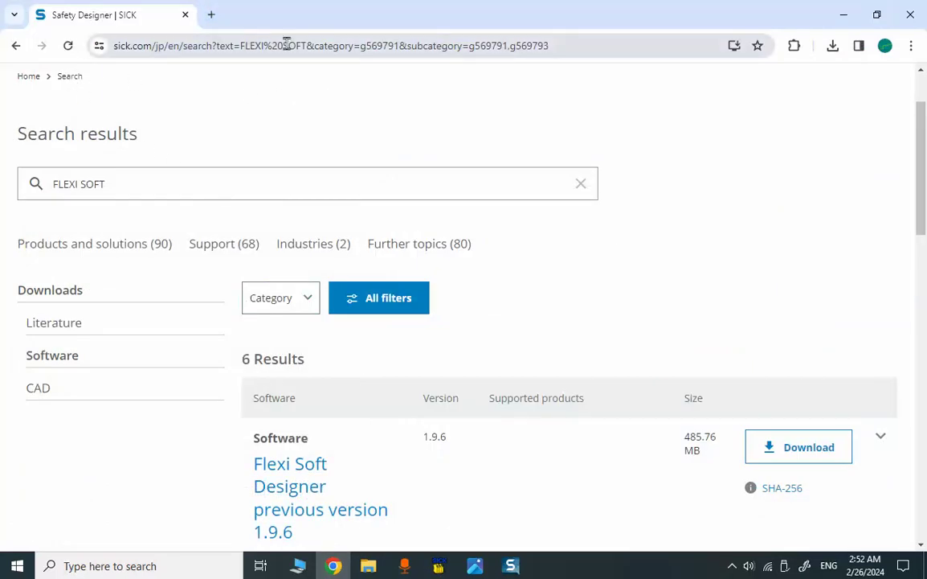
pyautogui.click(557, 46)
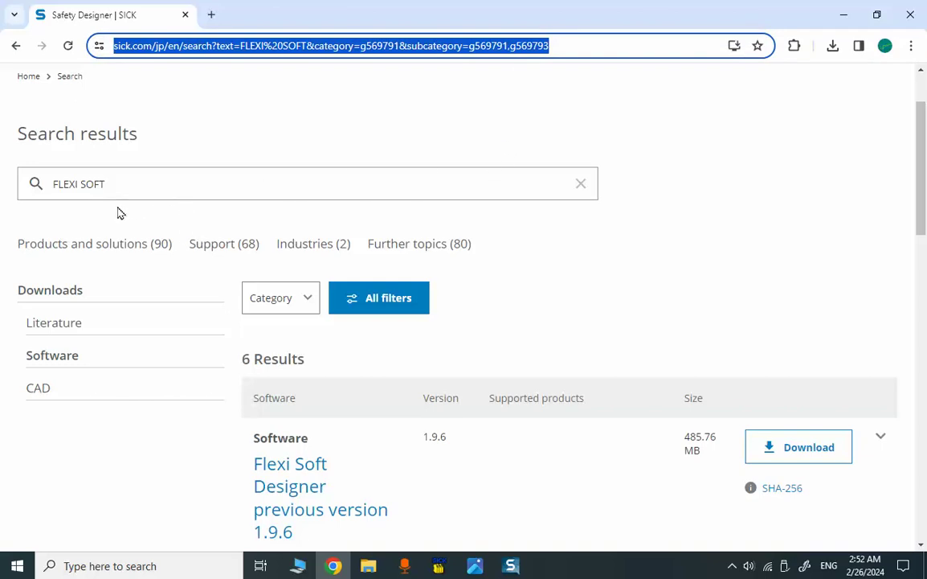
pyautogui.moveTo(123, 185); pyautogui.dragTo(36, 183)
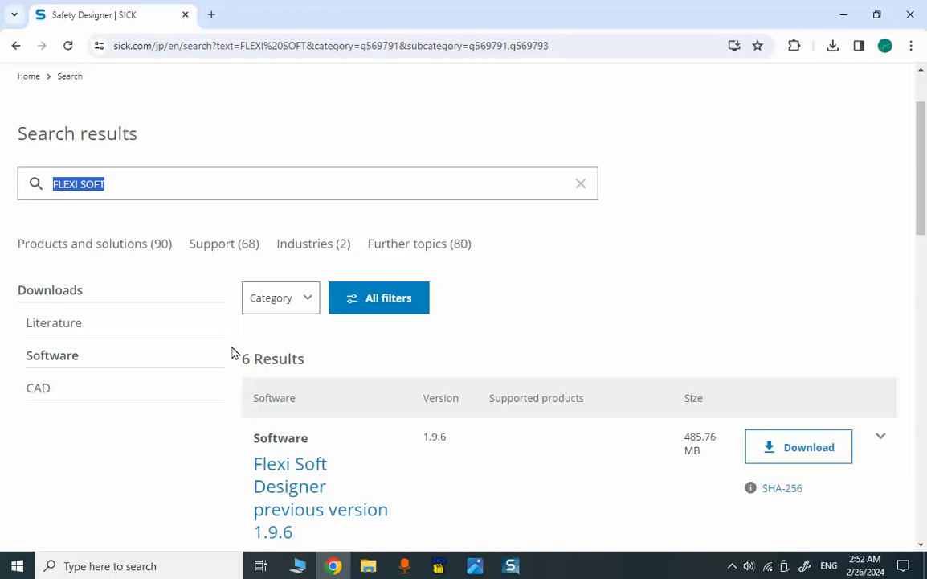
pyautogui.scroll(-3, 378, 393)
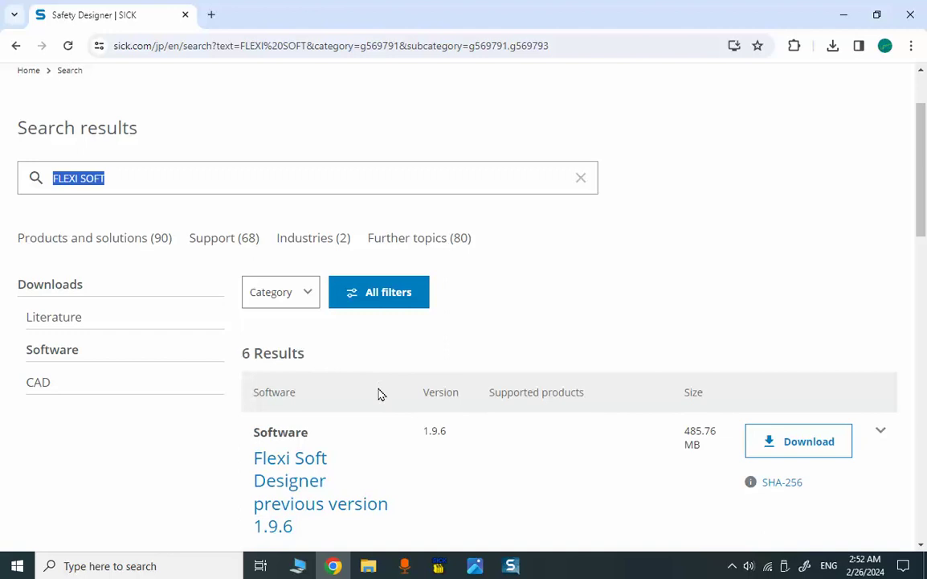
pyautogui.scroll(1, 170, 222)
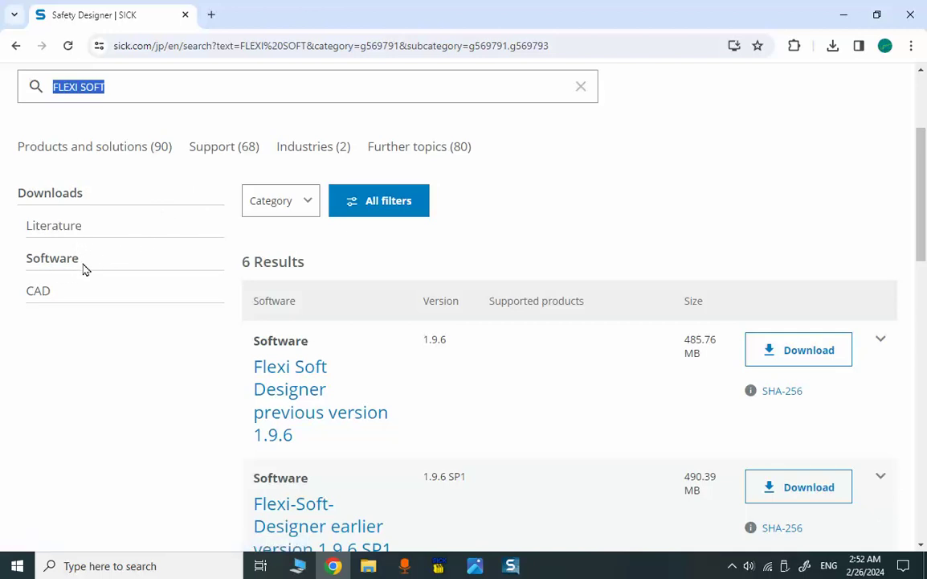
pyautogui.scroll(-2, 398, 345)
pyautogui.scroll(-6, 396, 347)
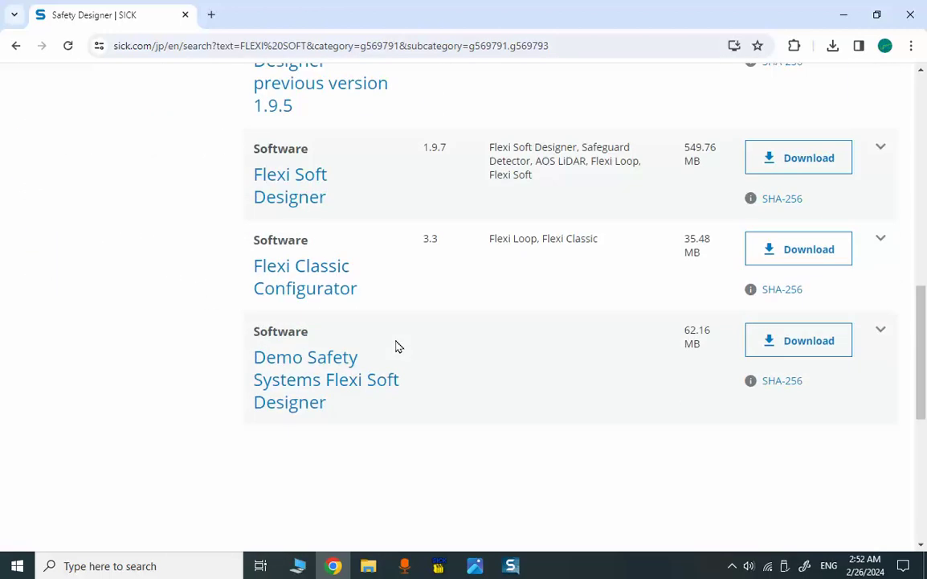
pyautogui.scroll(1, 394, 344)
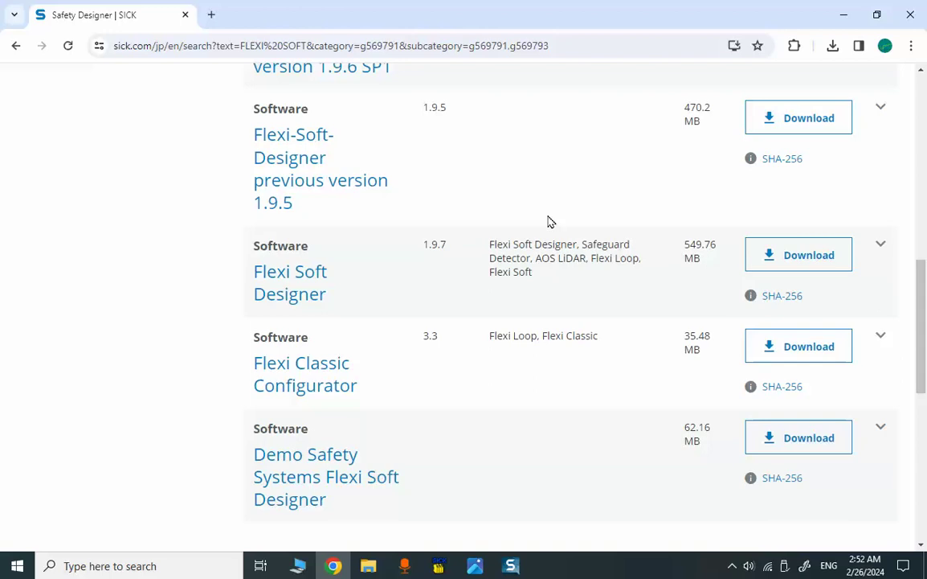
pyautogui.scroll(1, 514, 298)
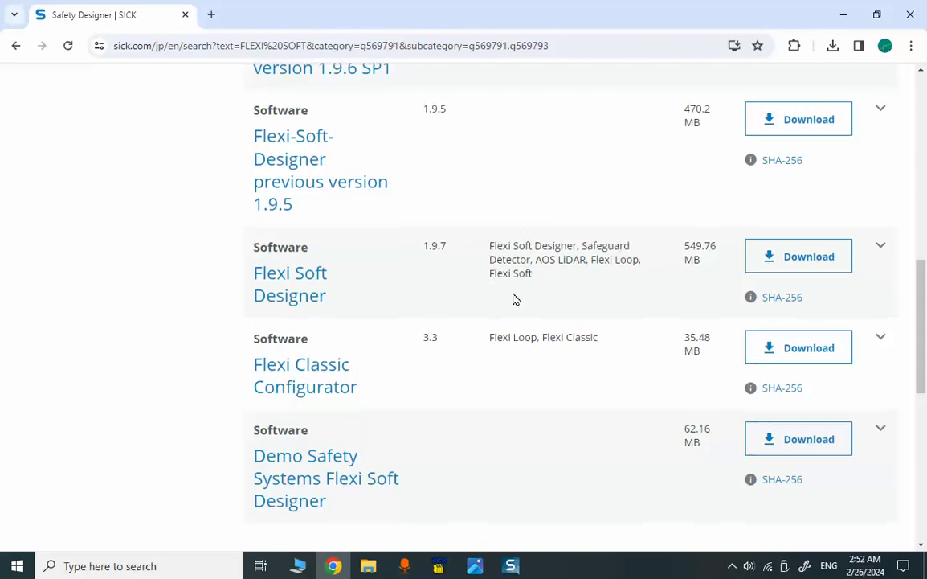
pyautogui.scroll(1, 515, 304)
pyautogui.scroll(2, 518, 311)
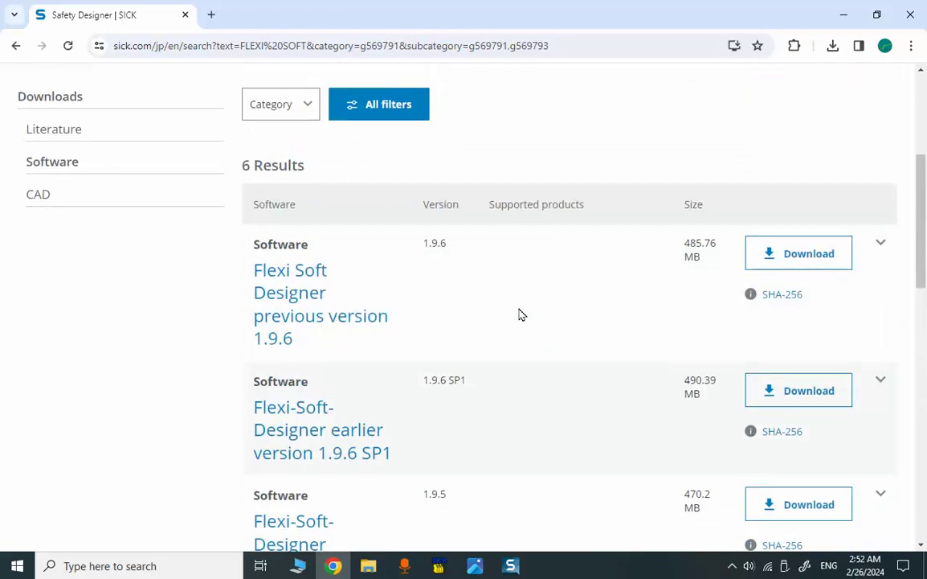
# Leave the SICK download page and return to the Flexi Soft Designer start page.
pyautogui.scroll(1, 519, 314)
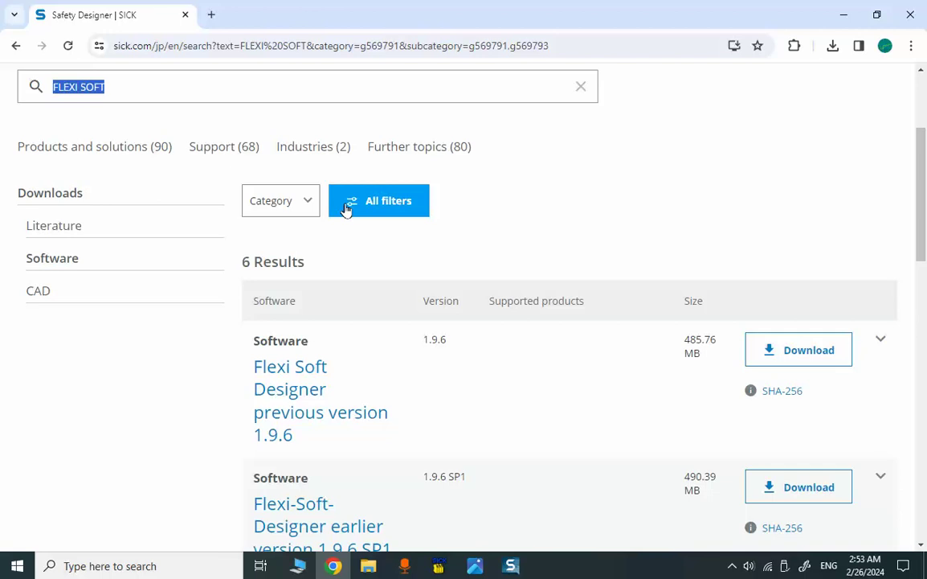
pyautogui.click(438, 566)
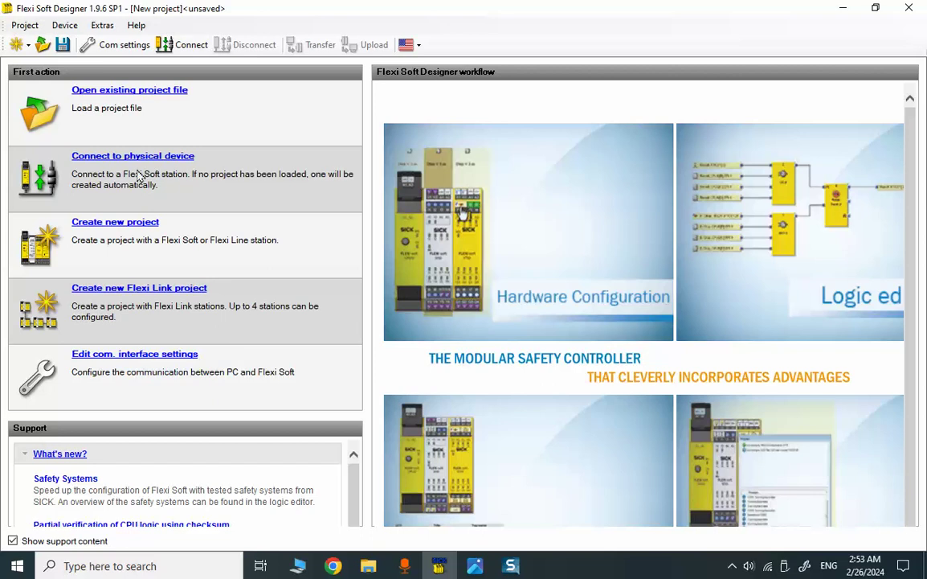
# Create a new Standalone station project from the New project dropdown.
pyautogui.click(16, 45)
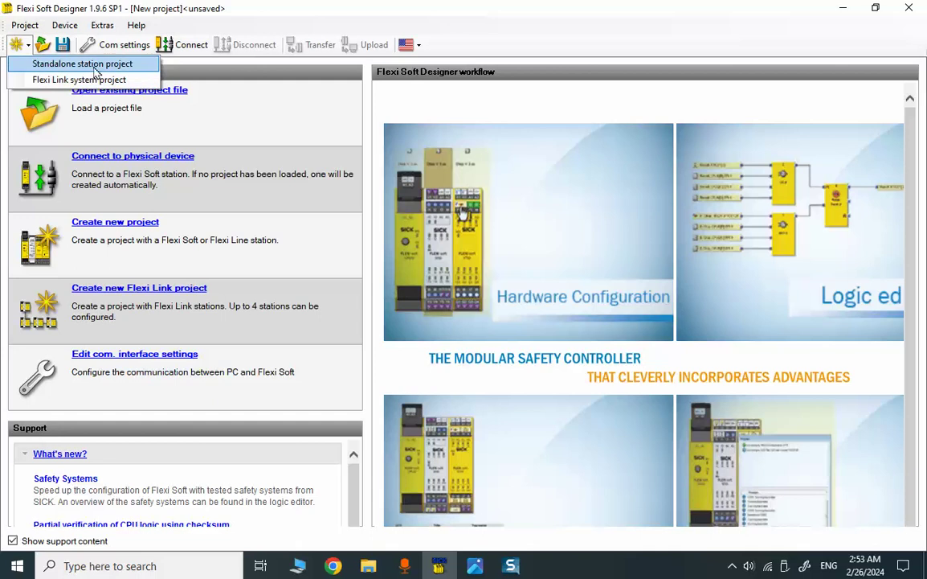
pyautogui.click(98, 67)
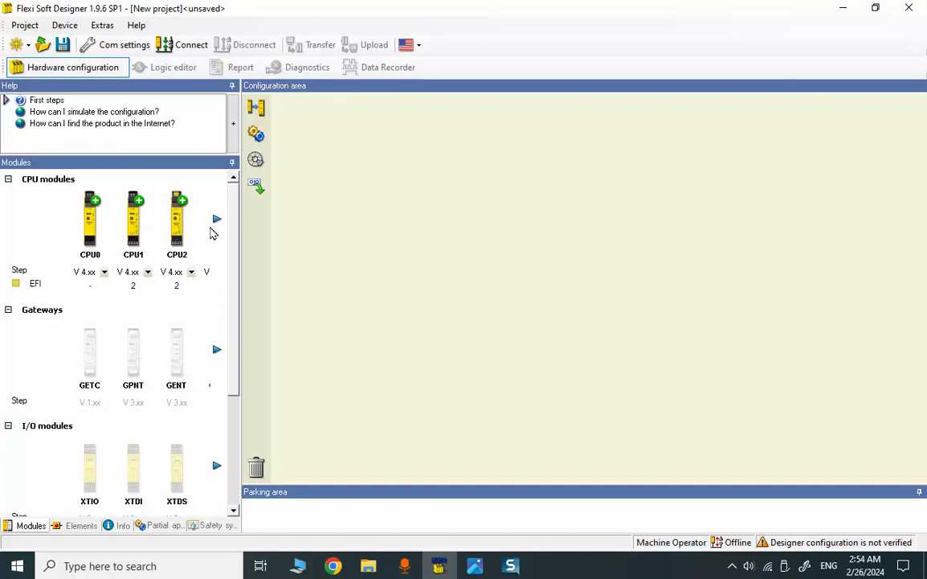
# Remove the wrongly added CPU module from the configuration, confirming the deletion.
pyautogui.click(213, 221)
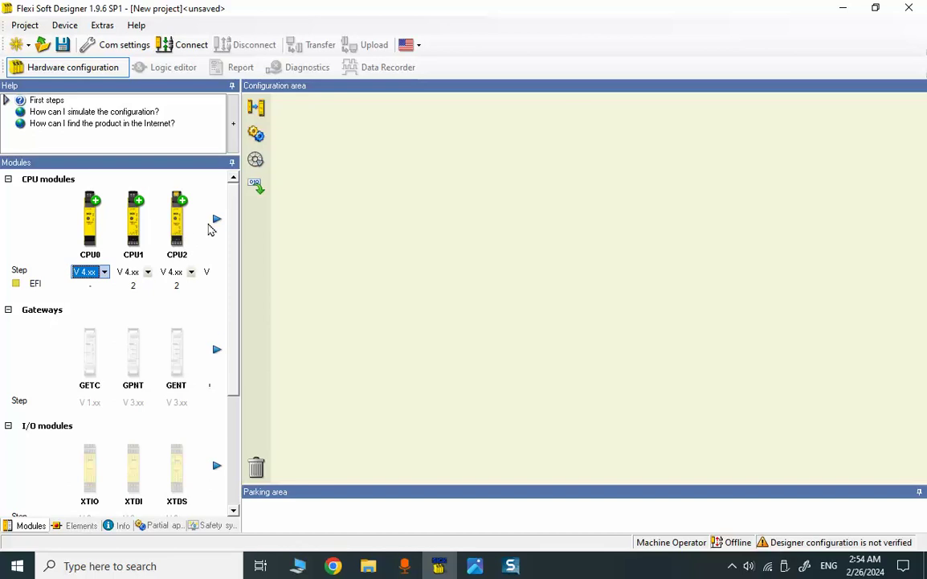
pyautogui.click(214, 221)
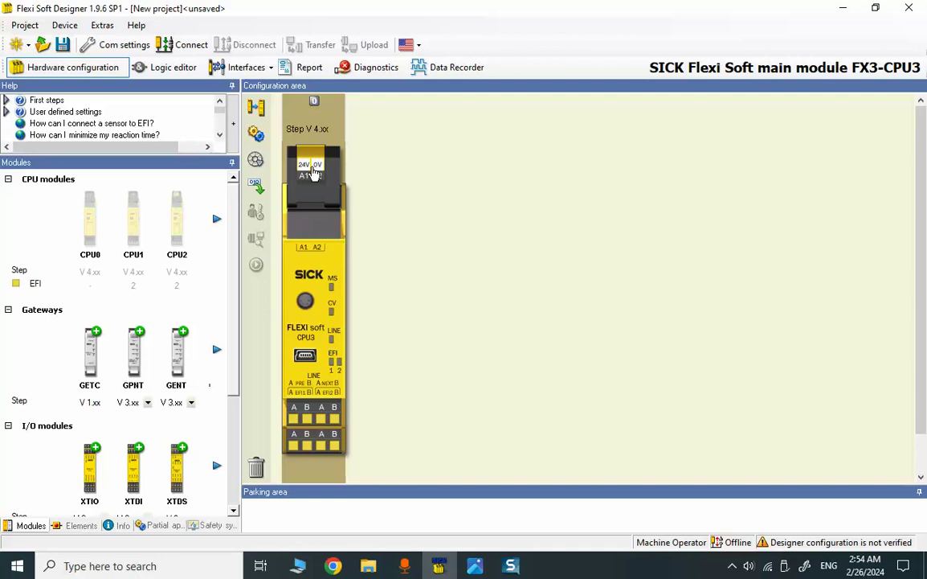
pyautogui.press('Delete')
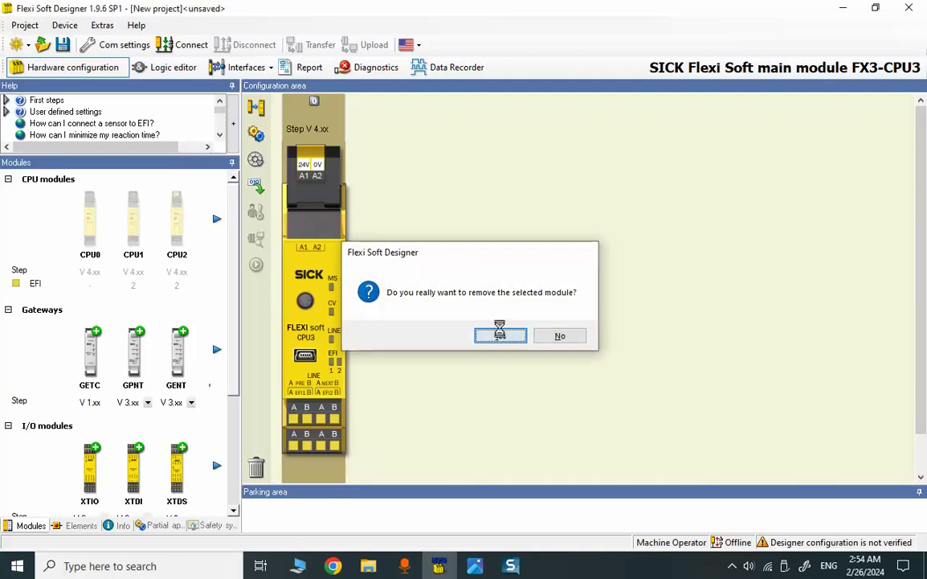
pyautogui.click(499, 335)
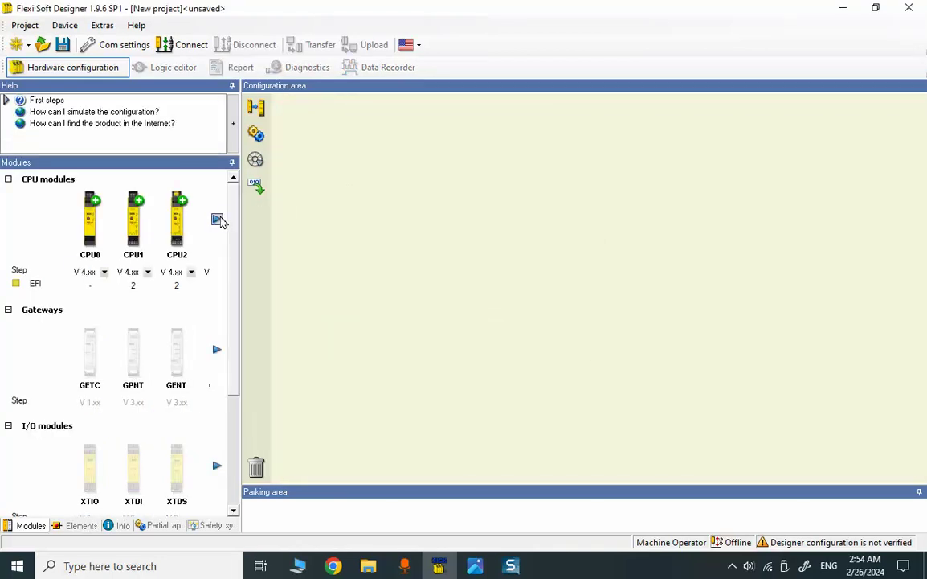
# Browse the CPU module types and place a CPU module into the configuration area.
pyautogui.click(217, 219)
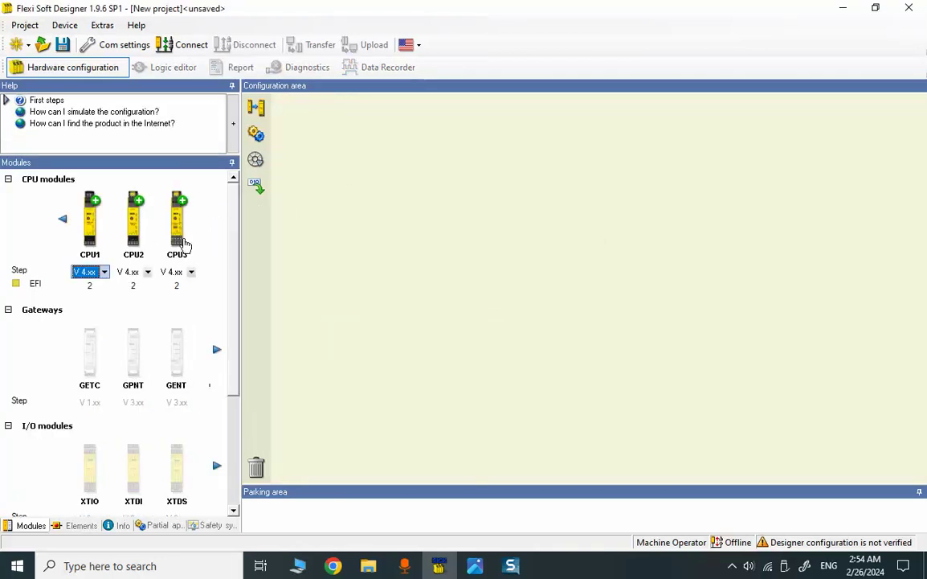
pyautogui.moveTo(178, 237)
pyautogui.mouseDown()
pyautogui.moveTo(392, 302)
pyautogui.moveTo(104, 217)
pyautogui.mouseUp()
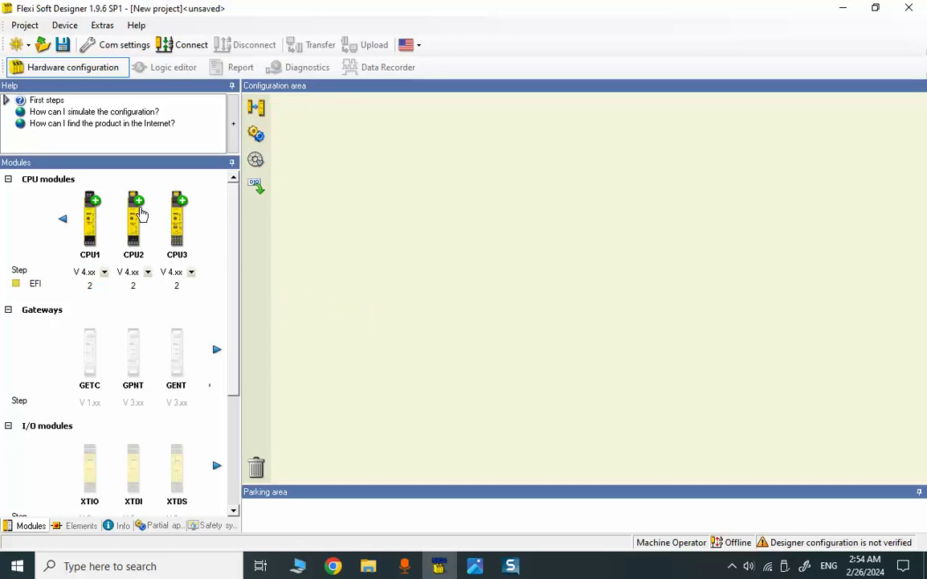
pyautogui.click(112, 179)
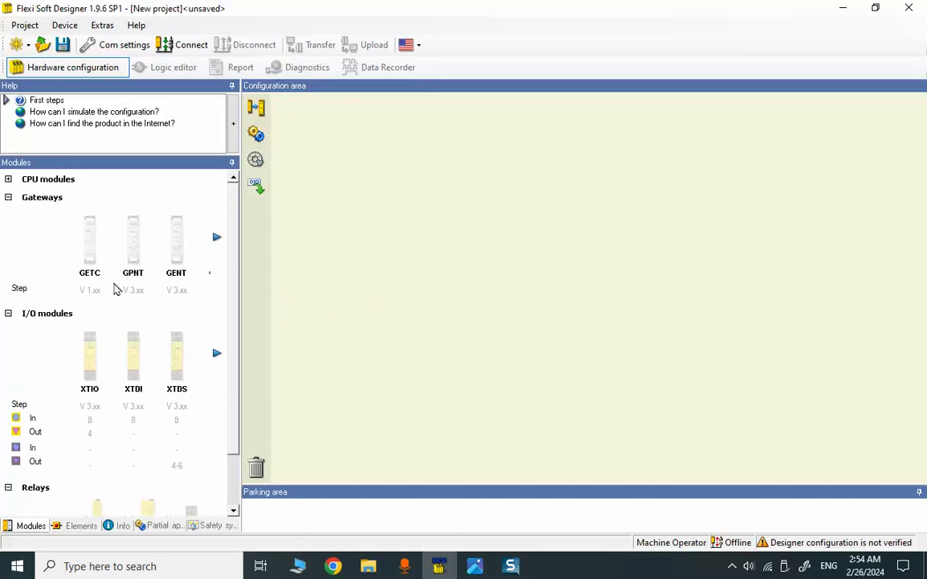
pyautogui.click(8, 179)
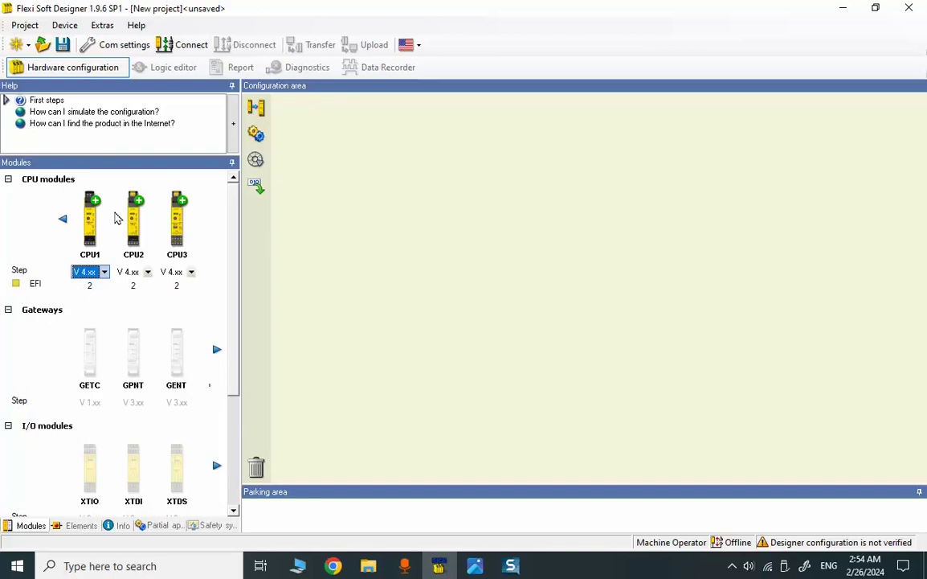
# Place a CPU2 main module with an XTIO I/O module beside it.
pyautogui.moveTo(140, 226)
pyautogui.mouseDown()
pyautogui.moveTo(325, 257)
pyautogui.moveTo(371, 221)
pyautogui.mouseUp()
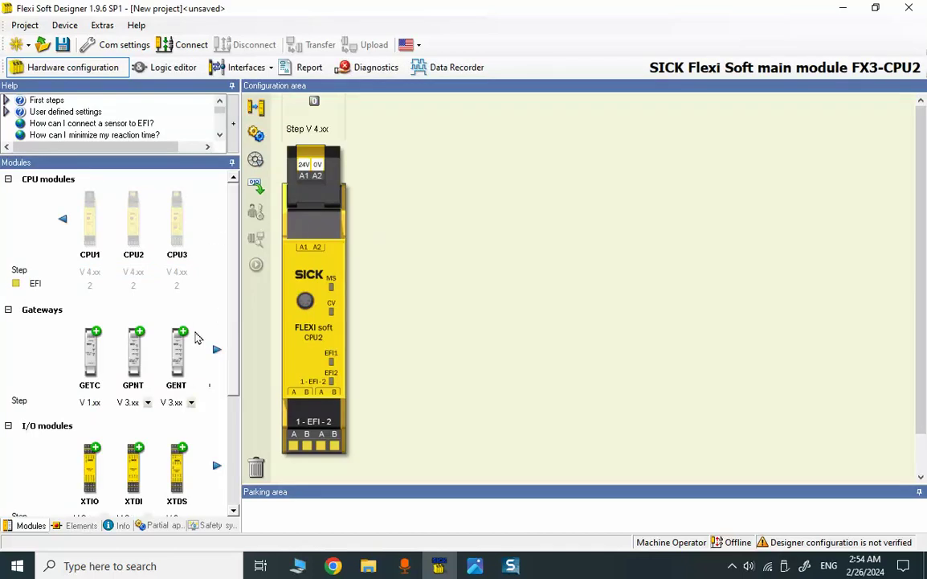
pyautogui.moveTo(236, 309); pyautogui.dragTo(145, 368)
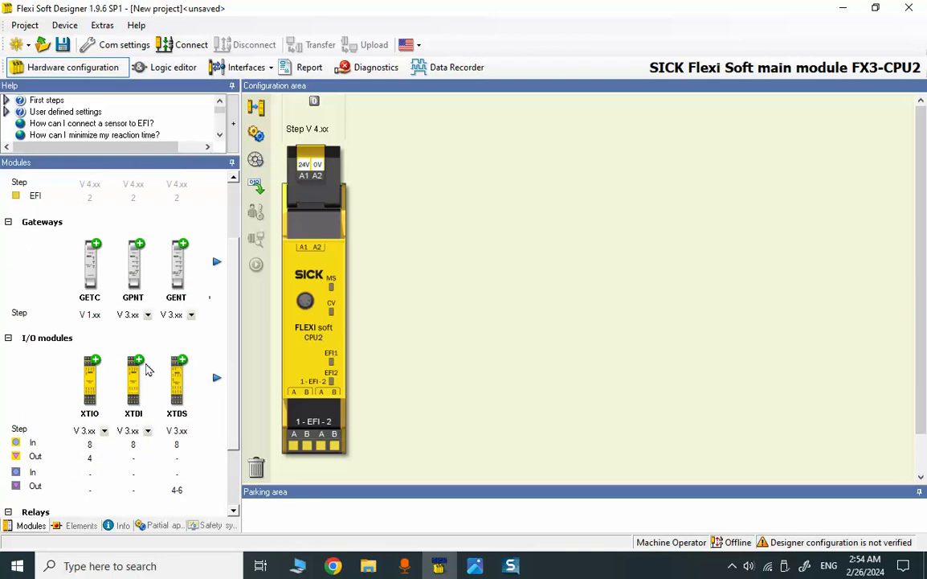
pyautogui.moveTo(94, 375); pyautogui.dragTo(356, 259)
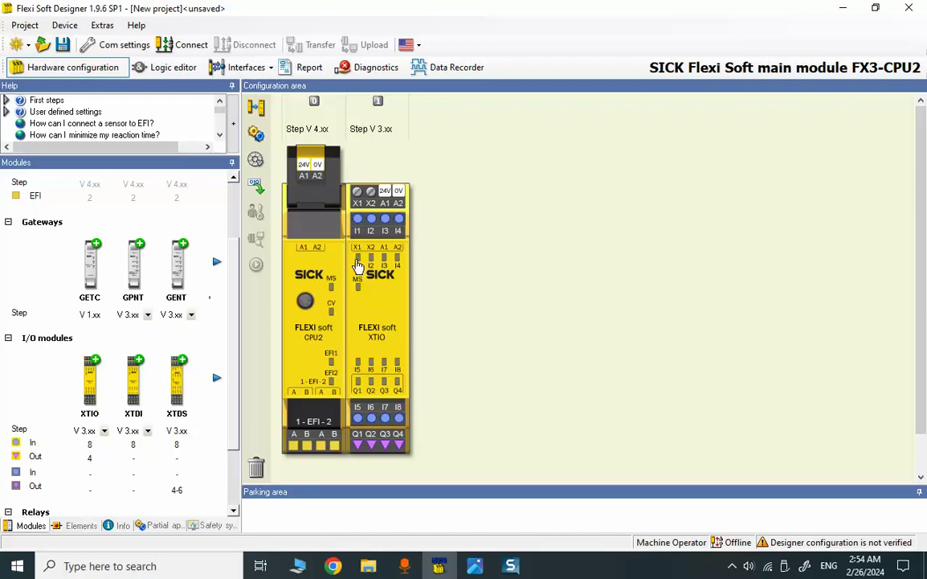
# Assign the E-Stop ES21 dual-channel element to XTIO inputs I1 and I2.
pyautogui.click(8, 221)
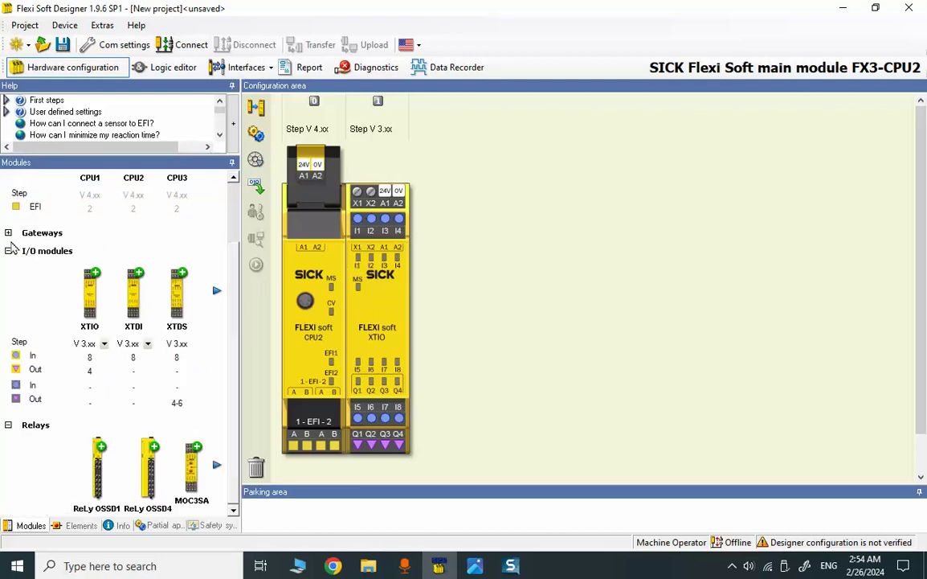
pyautogui.click(8, 249)
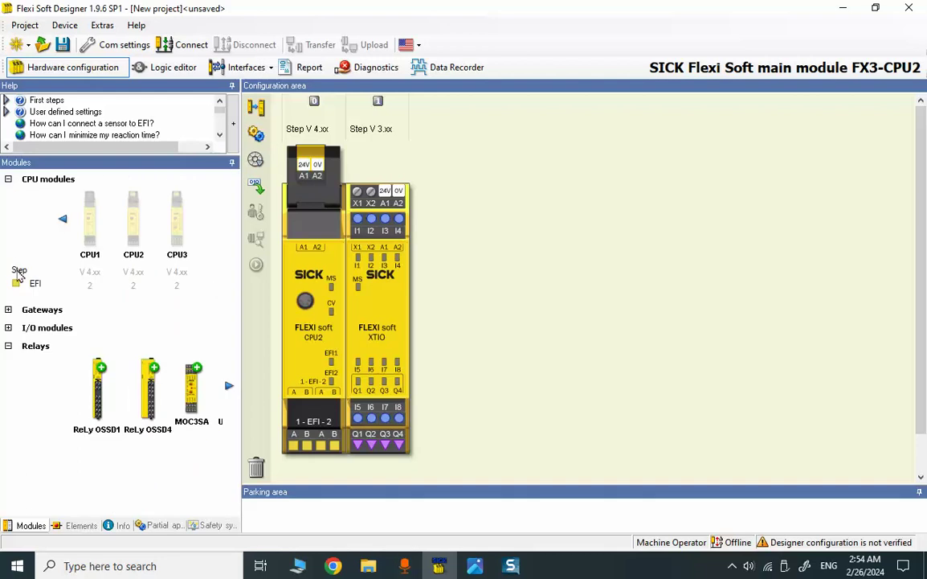
pyautogui.click(9, 179)
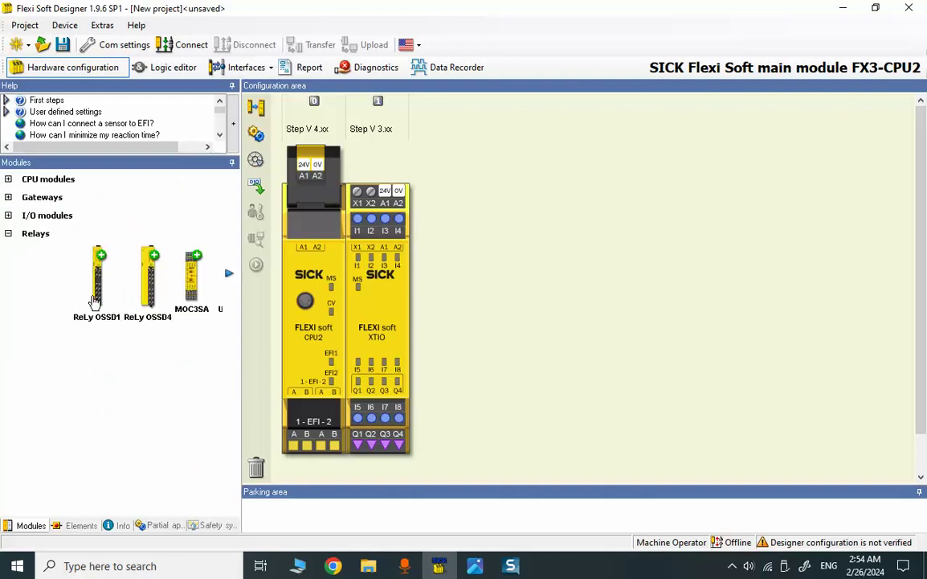
pyautogui.click(79, 525)
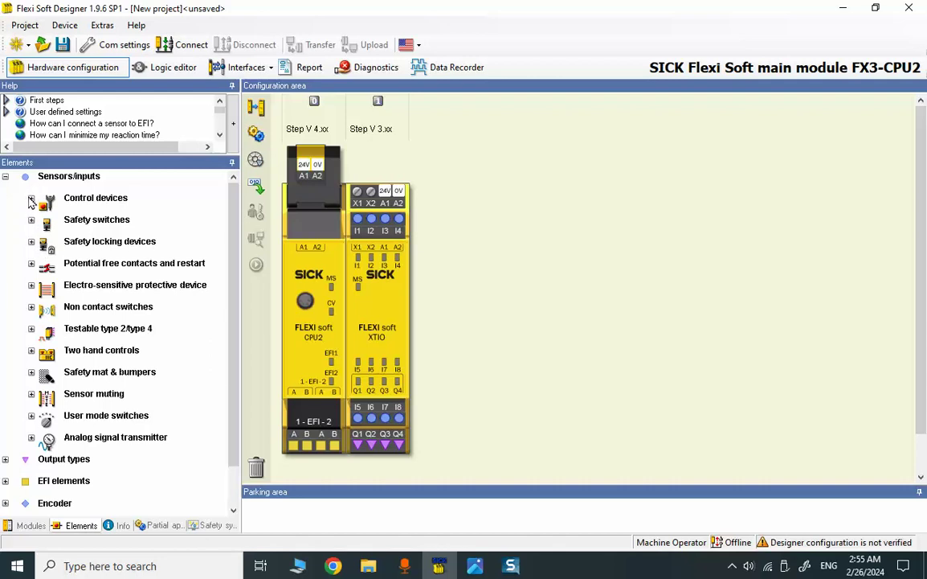
pyautogui.click(32, 199)
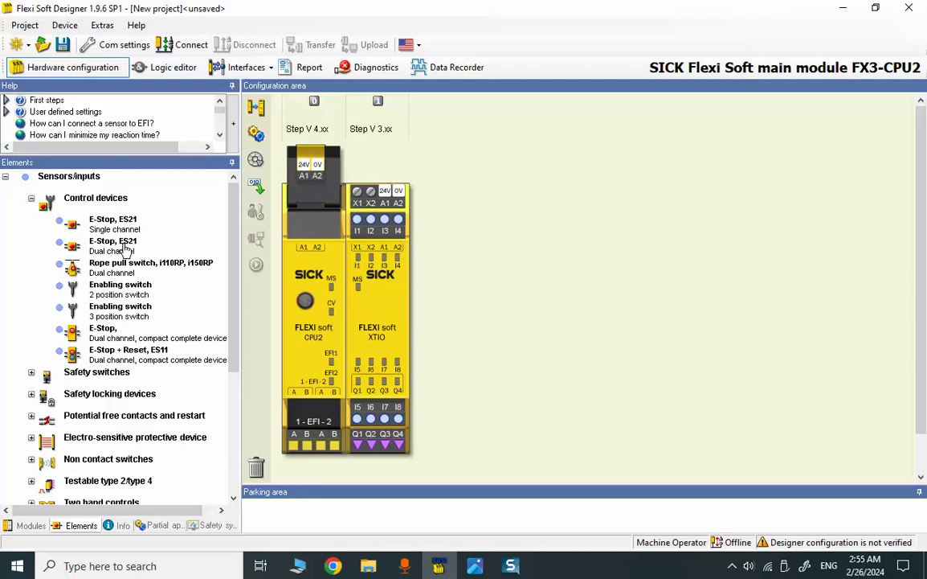
pyautogui.moveTo(113, 242); pyautogui.dragTo(364, 233)
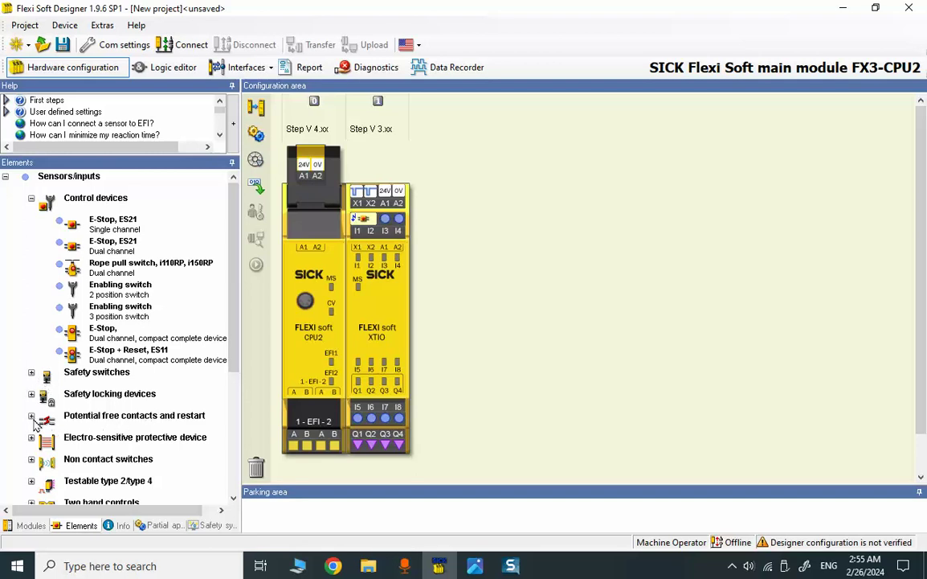
# Put Start and Stop contact elements on XTIO inputs I3, I4 and I5.
pyautogui.click(31, 416)
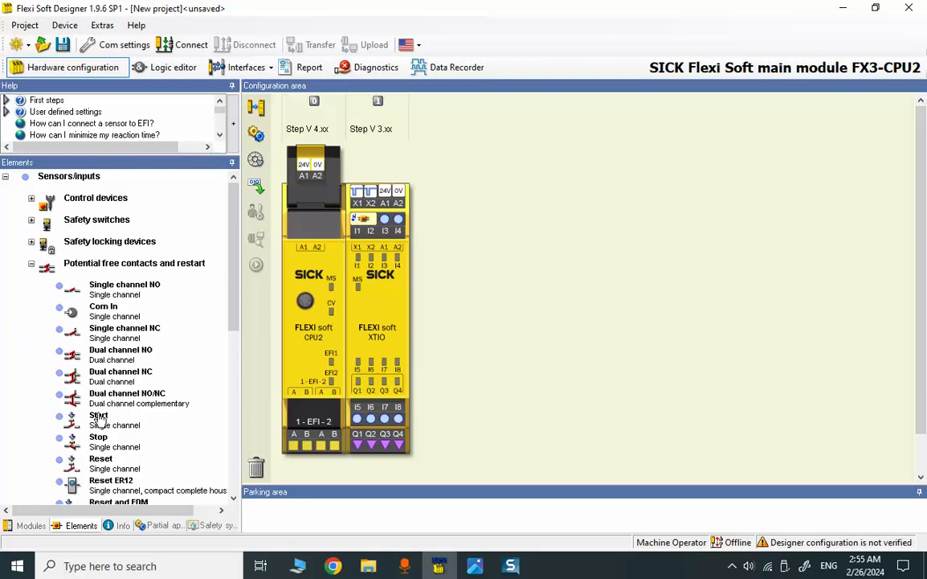
pyautogui.moveTo(81, 418)
pyautogui.mouseDown()
pyautogui.moveTo(319, 418)
pyautogui.moveTo(379, 220)
pyautogui.mouseUp()
pyautogui.moveTo(121, 436)
pyautogui.mouseDown()
pyautogui.moveTo(399, 231)
pyautogui.moveTo(359, 211)
pyautogui.mouseUp()
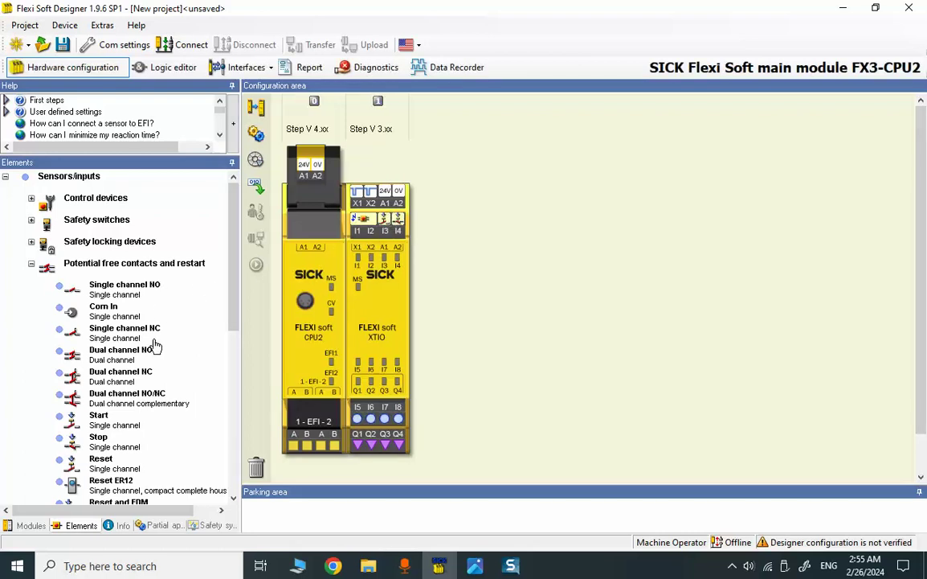
pyautogui.moveTo(111, 432); pyautogui.dragTo(357, 419)
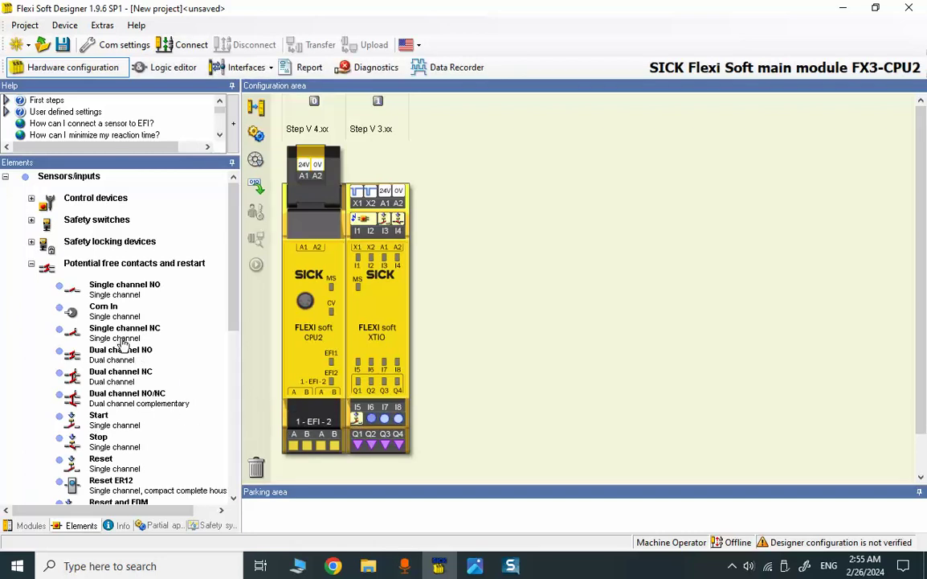
pyautogui.click(32, 264)
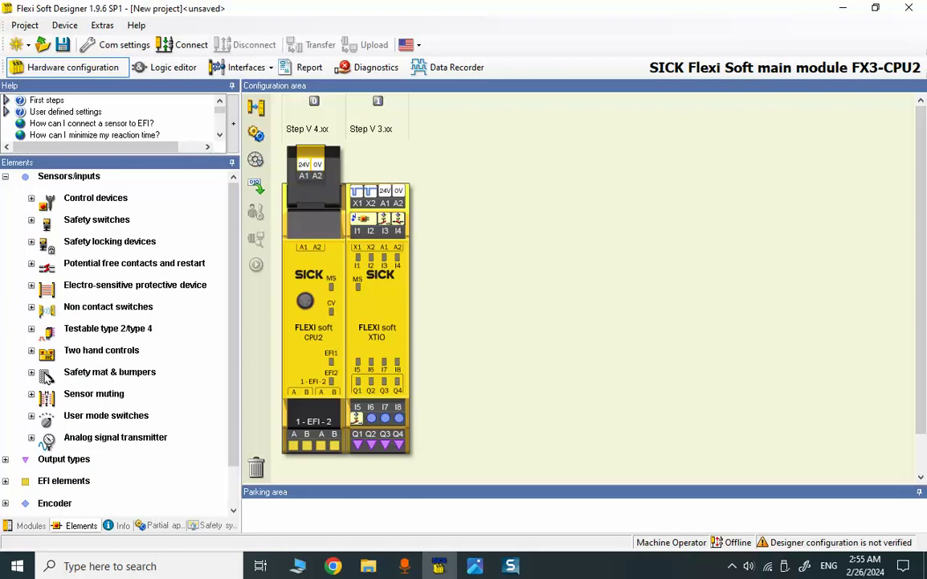
# Assign a single-channel motor contactor from Electrical symbols to XTIO output Q1.
pyautogui.click(6, 458)
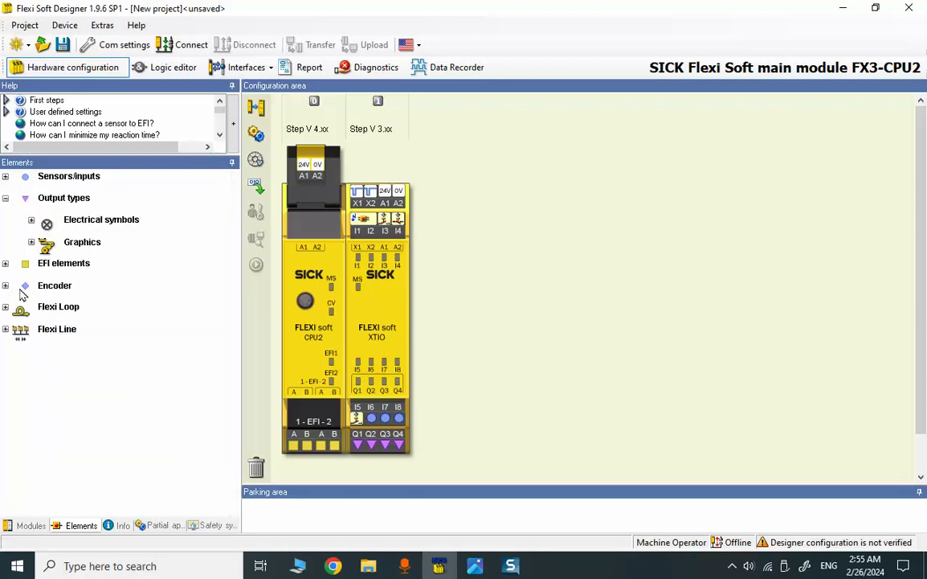
pyautogui.click(32, 220)
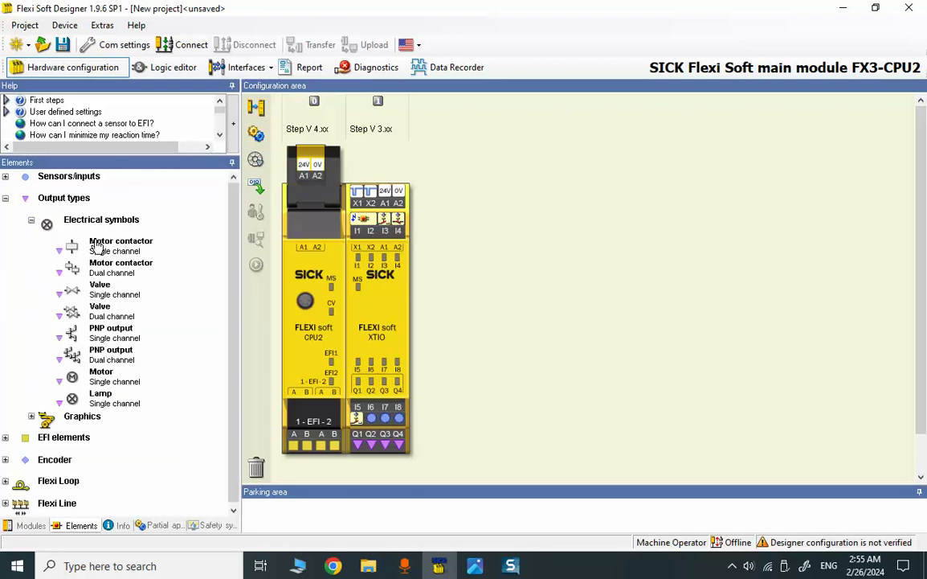
pyautogui.moveTo(97, 248); pyautogui.dragTo(361, 450)
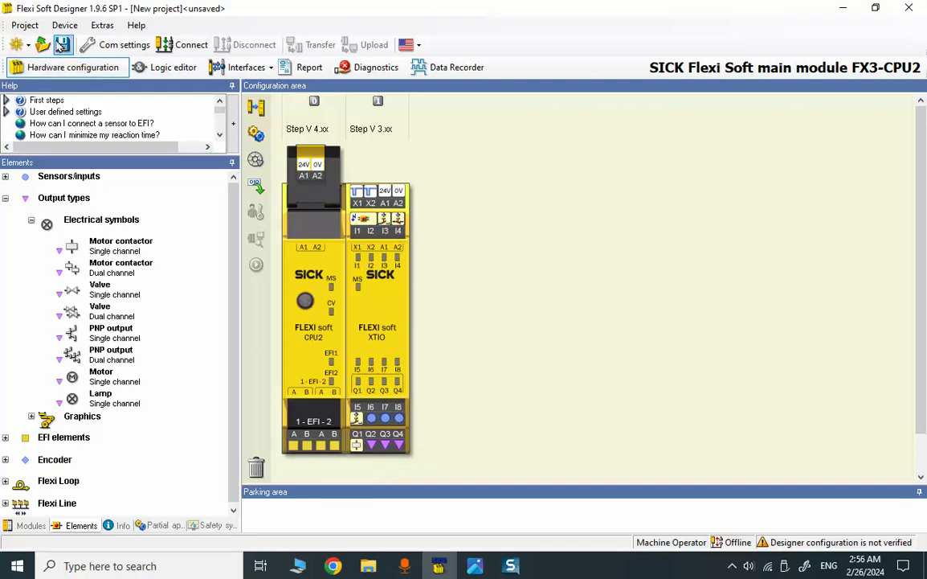
# Save the project as New project.fsp.
pyautogui.click(62, 45)
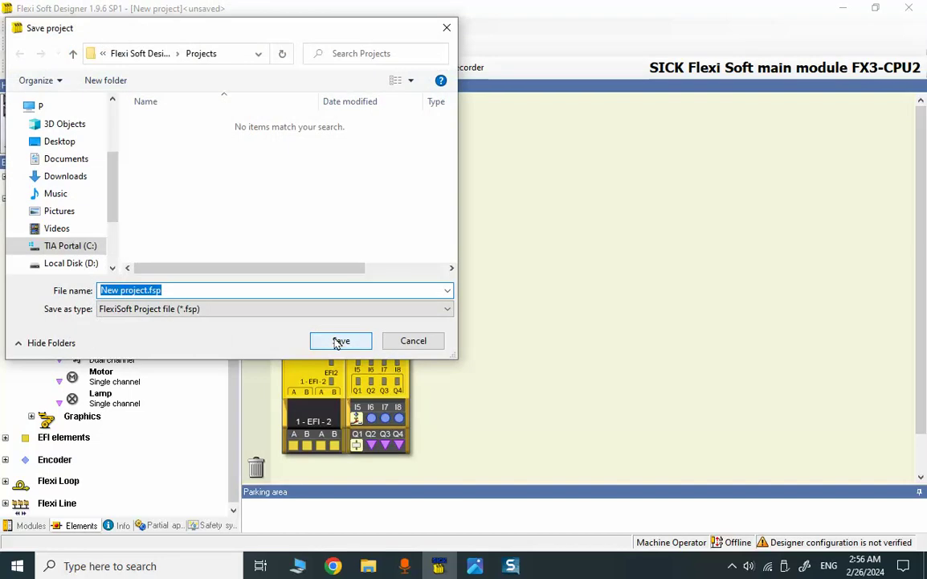
pyautogui.click(341, 341)
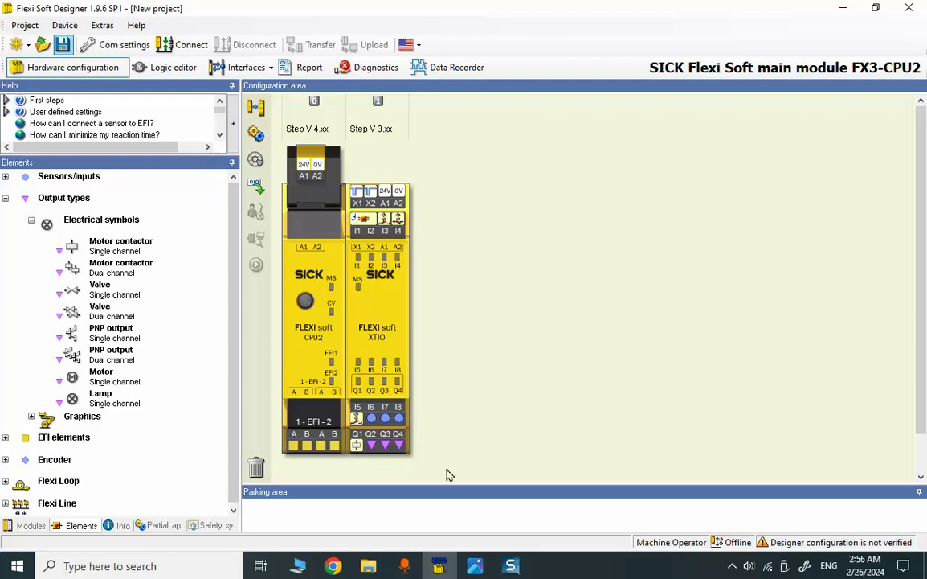
pyautogui.click(523, 568)
pyautogui.click(569, 480)
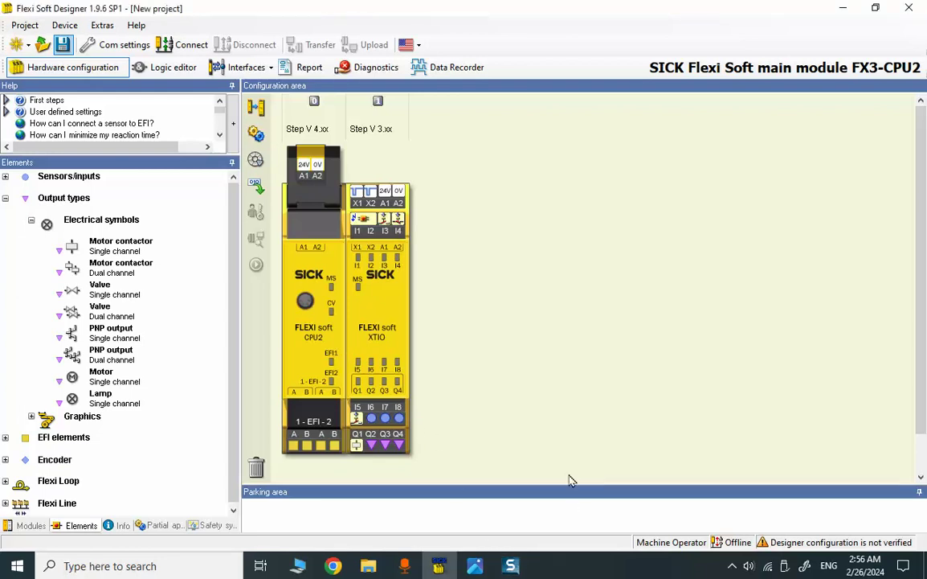